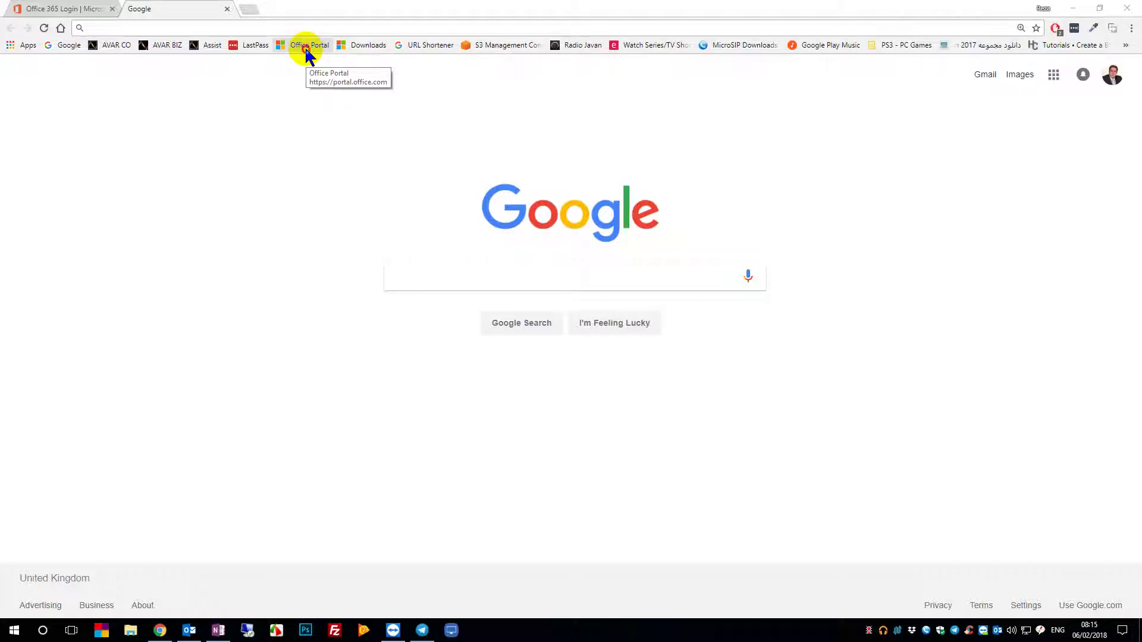
Open the Office Portal and sign in with the saved work account by entering the account password
left_click(306, 53)
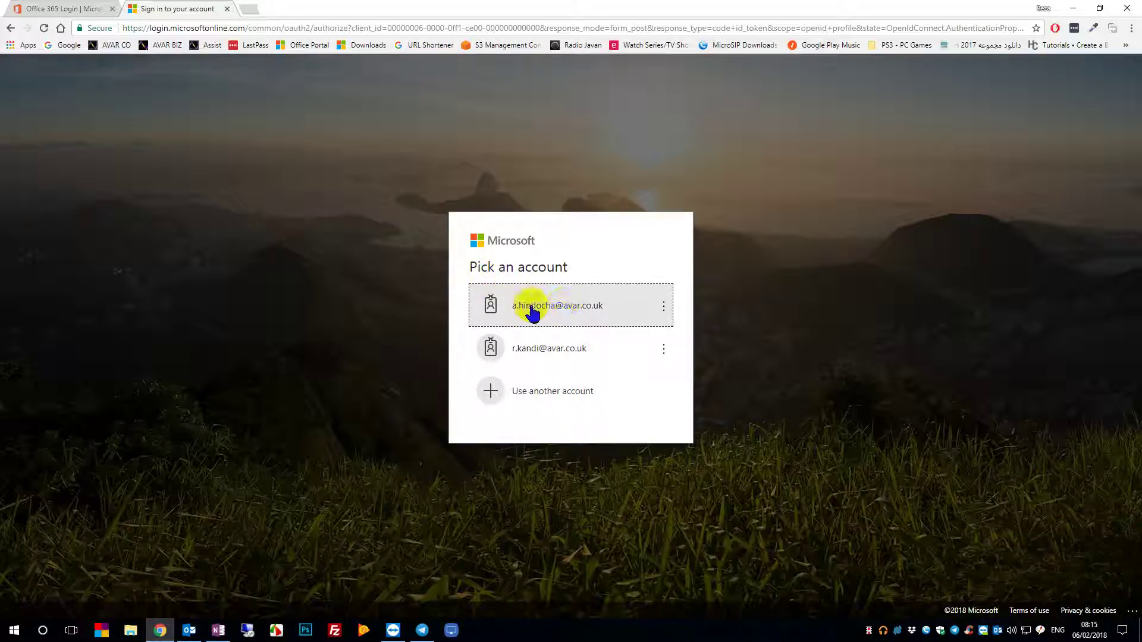
left_click(586, 309)
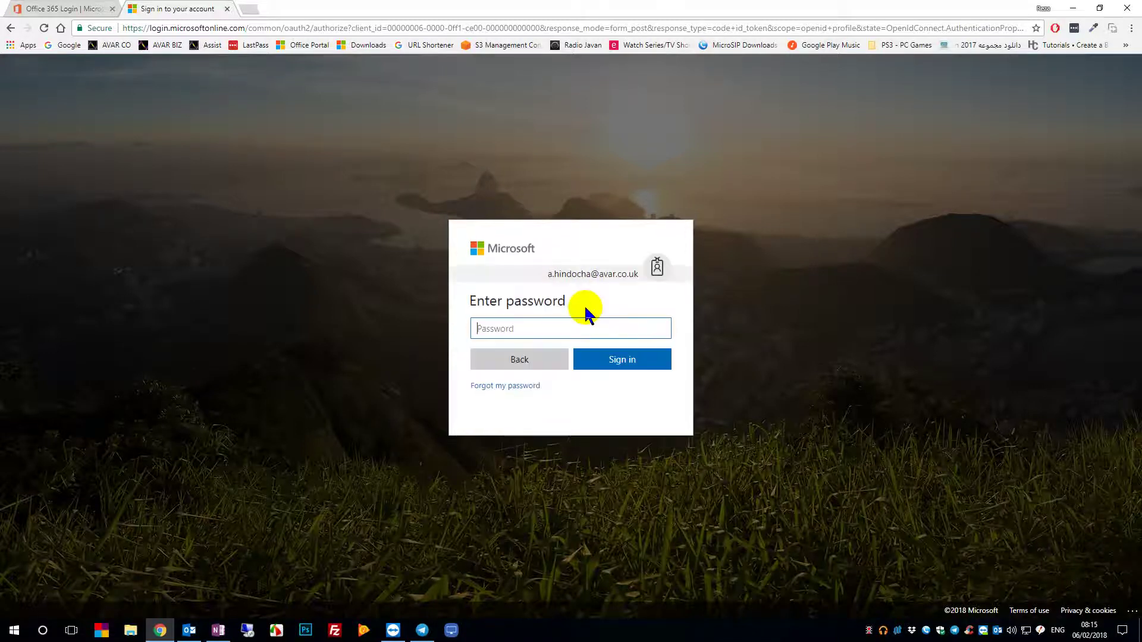
left_click(510, 328)
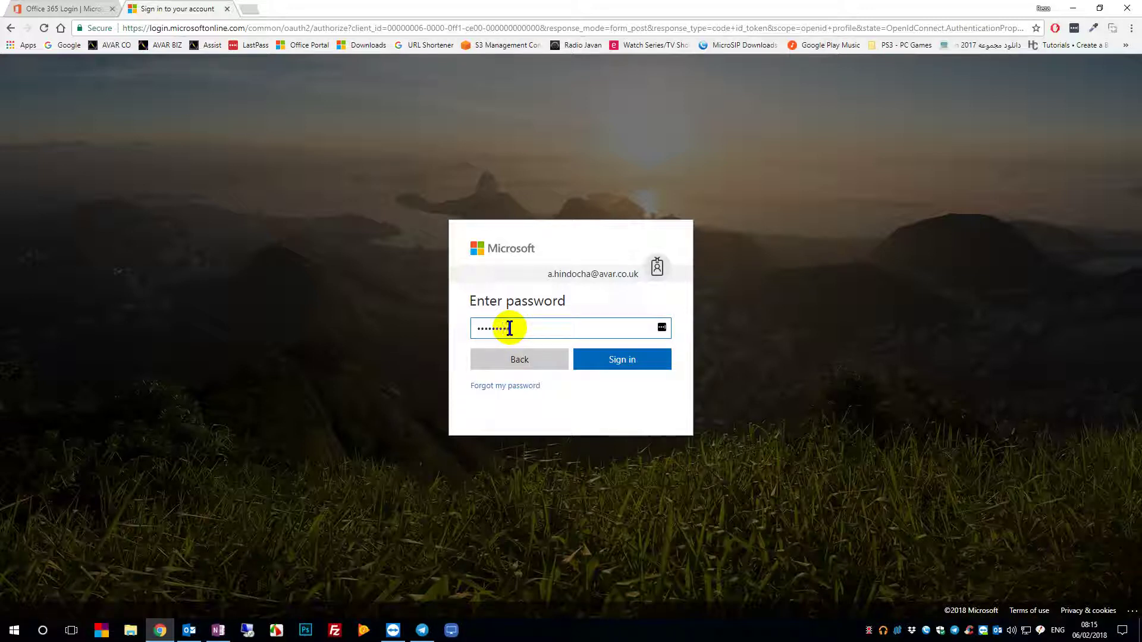
key("Return")
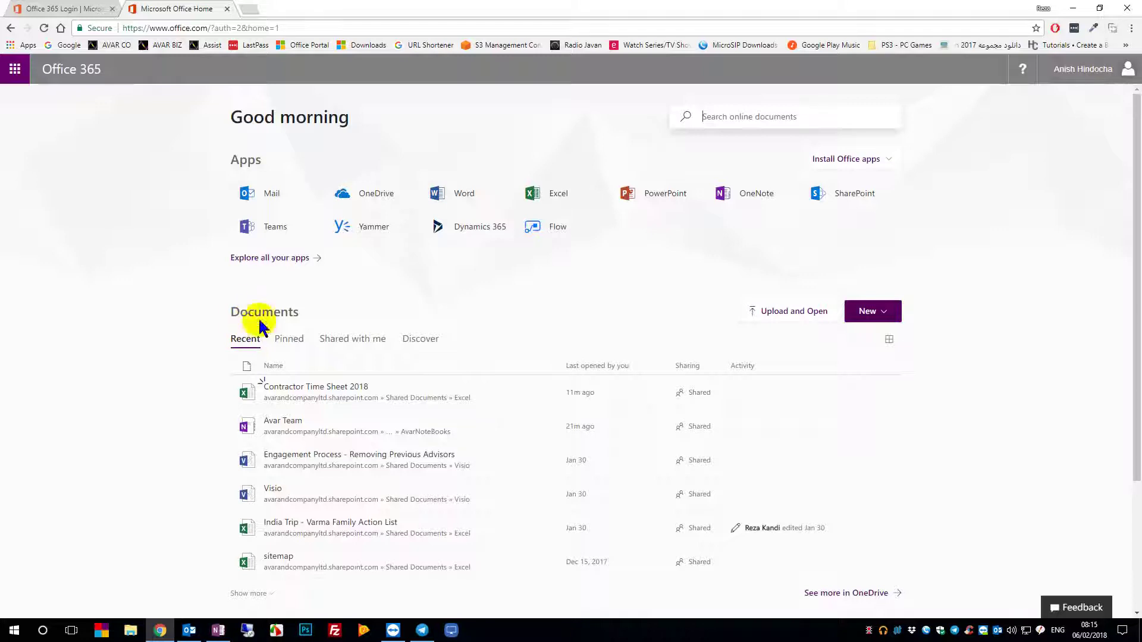
Expand the recent documents list on the Office 365 home page to look through more files
left_click(277, 395)
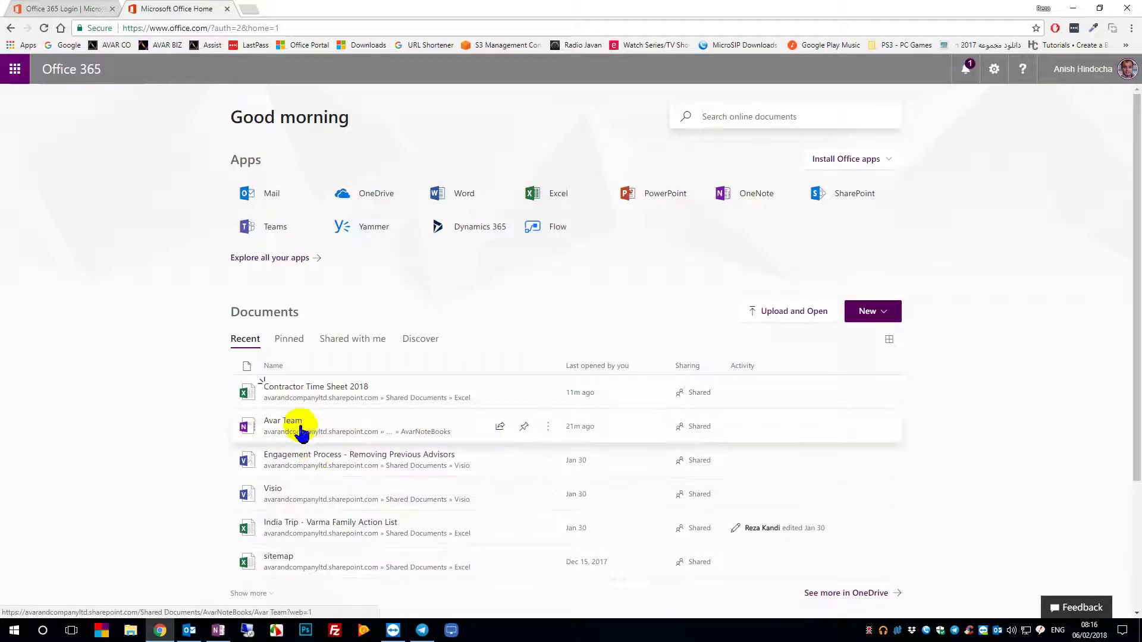
left_click(262, 594)
scroll(417, 476, "down", 3)
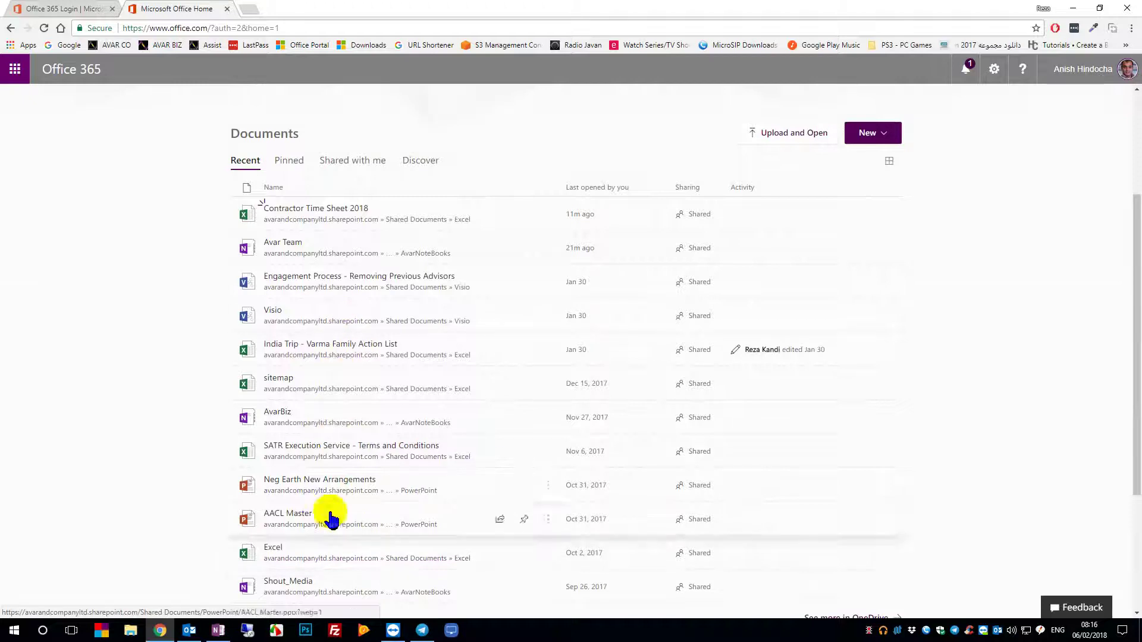
Pin Contractor Time Sheet 2018 from the recent documents and view the pinned documents list
left_click(290, 163)
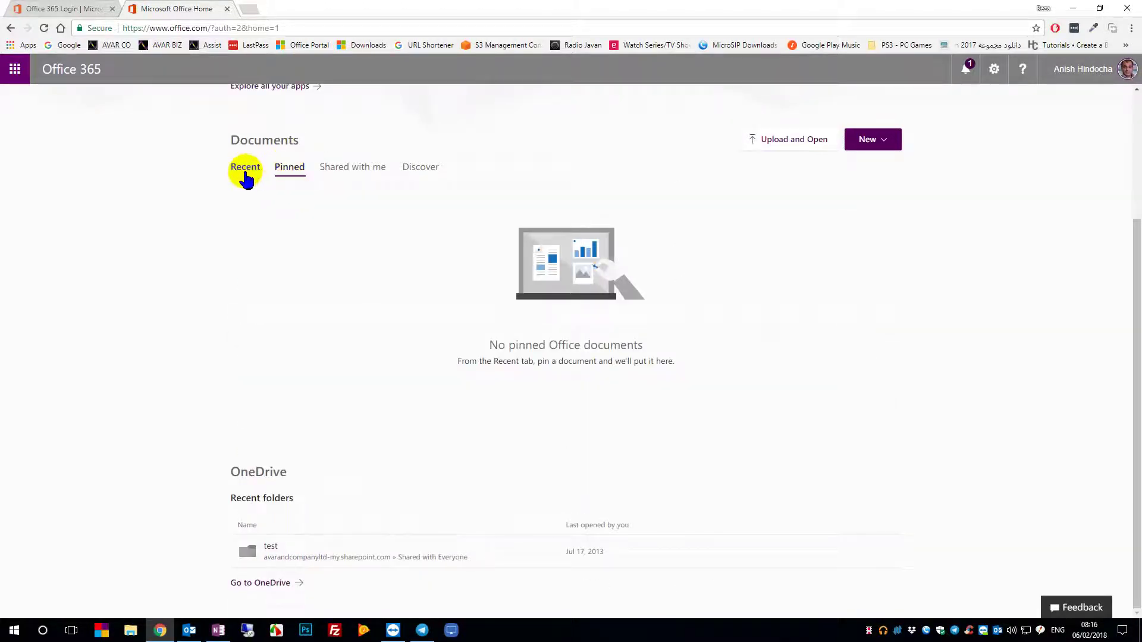
left_click(245, 174)
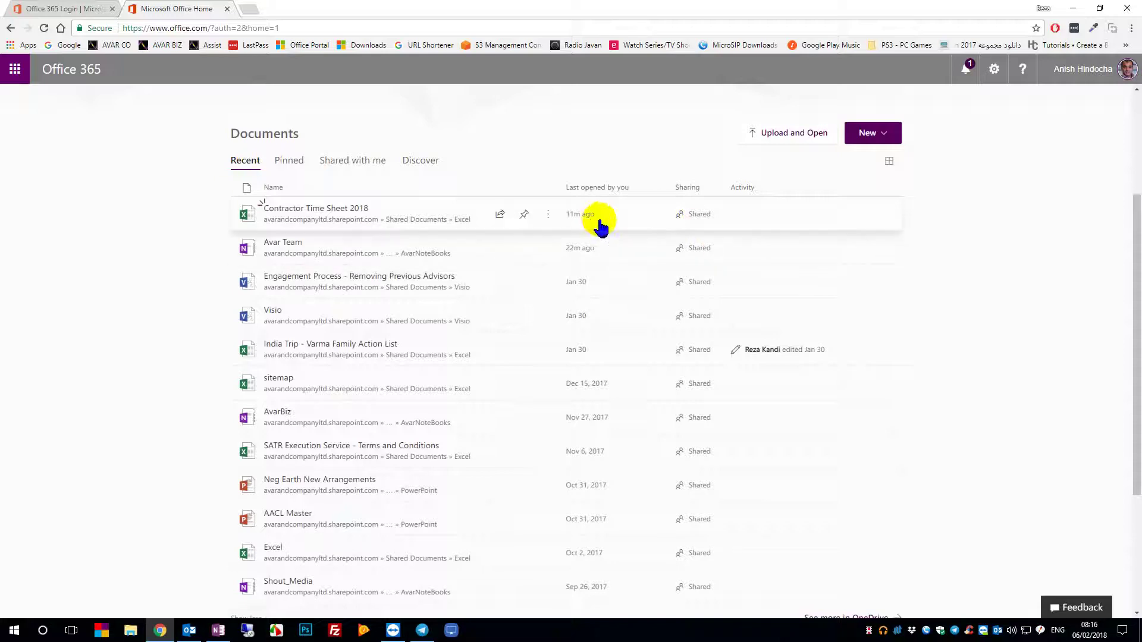
left_click(524, 215)
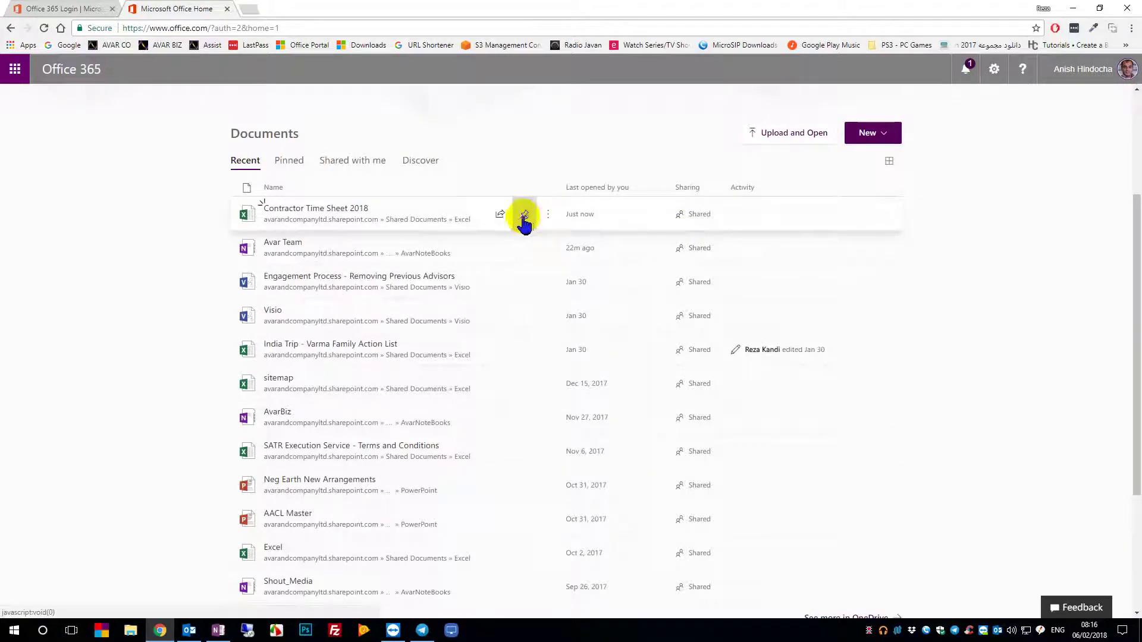
left_click(291, 167)
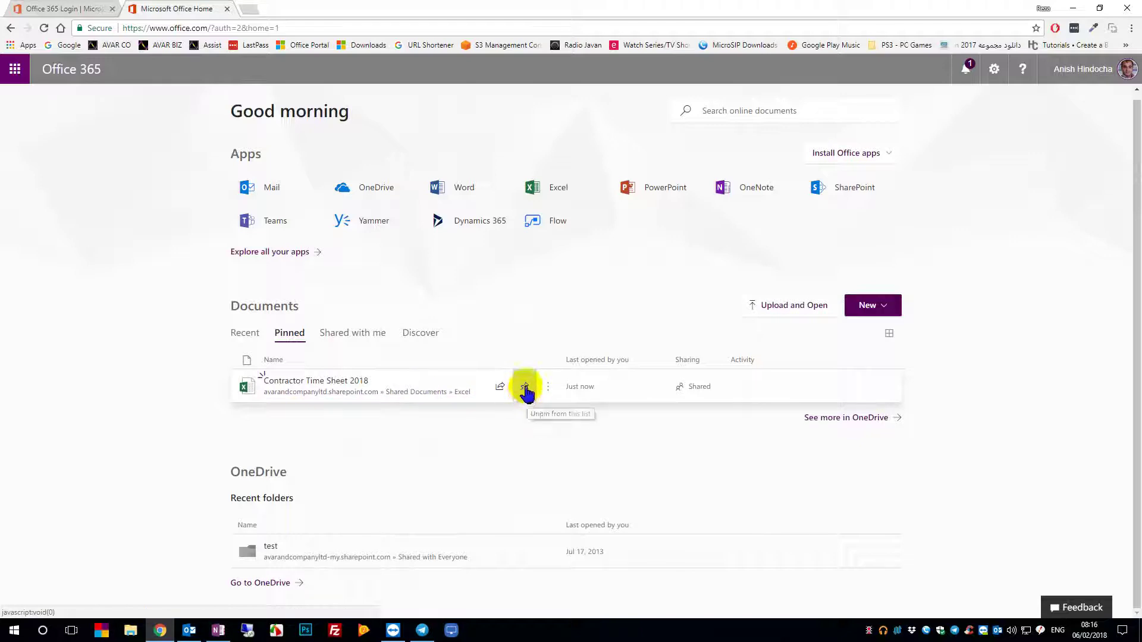
Unpin Contractor Time Sheet 2018 and return to the recent documents list
left_click(524, 387)
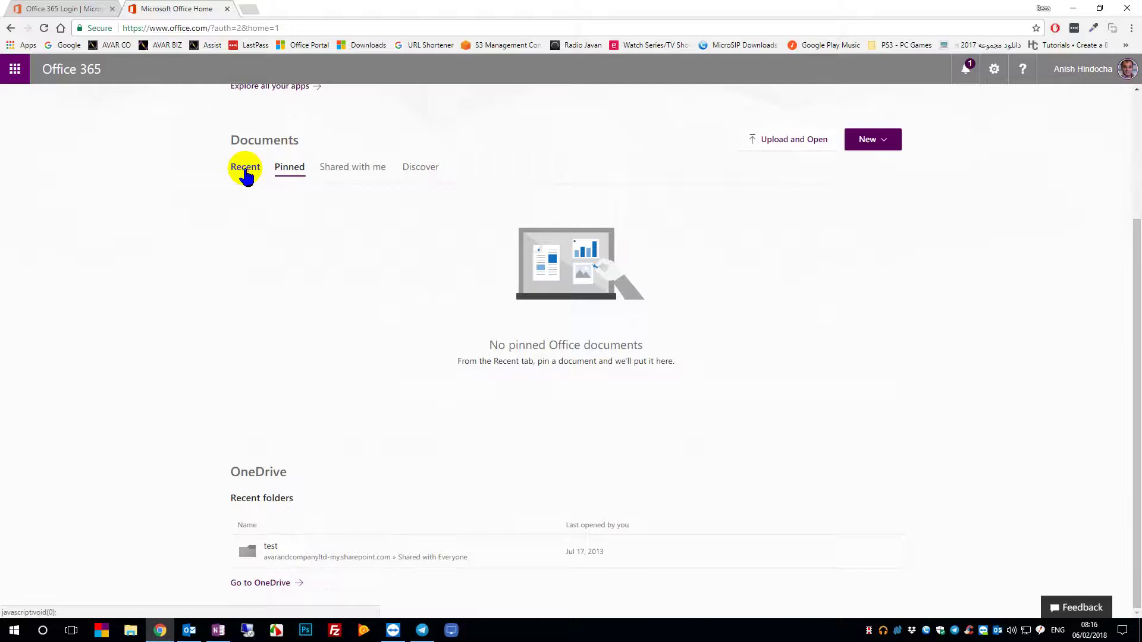
left_click(244, 168)
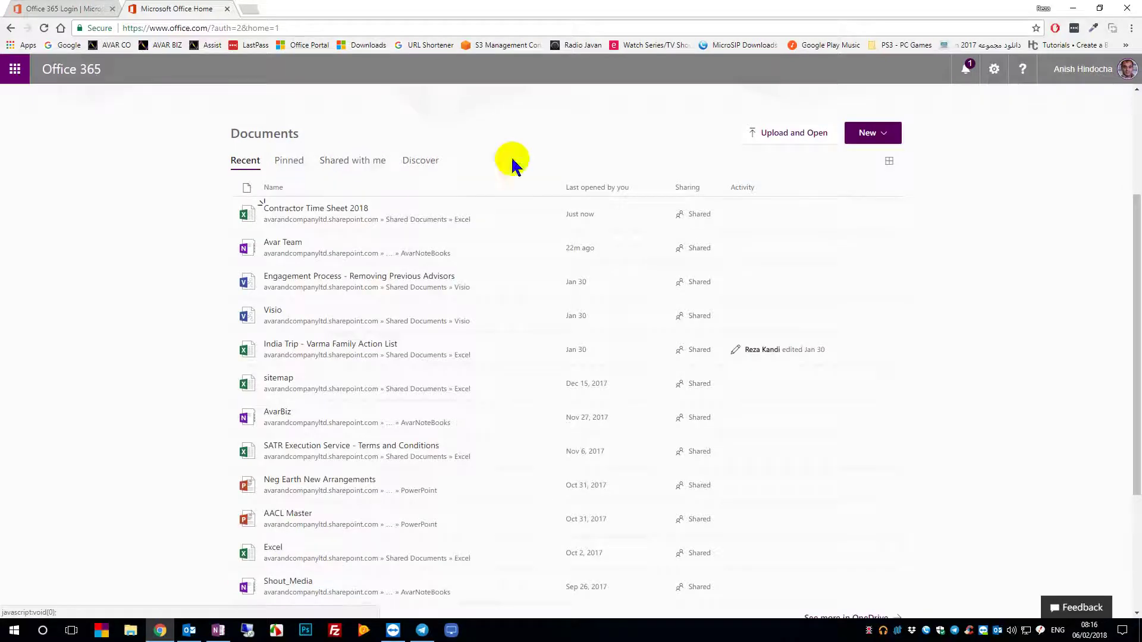
Open Contractor Time Sheet 2018 from the recent documents and switch the workbook to editing in the browser
scroll(1009, 161, "up", 3)
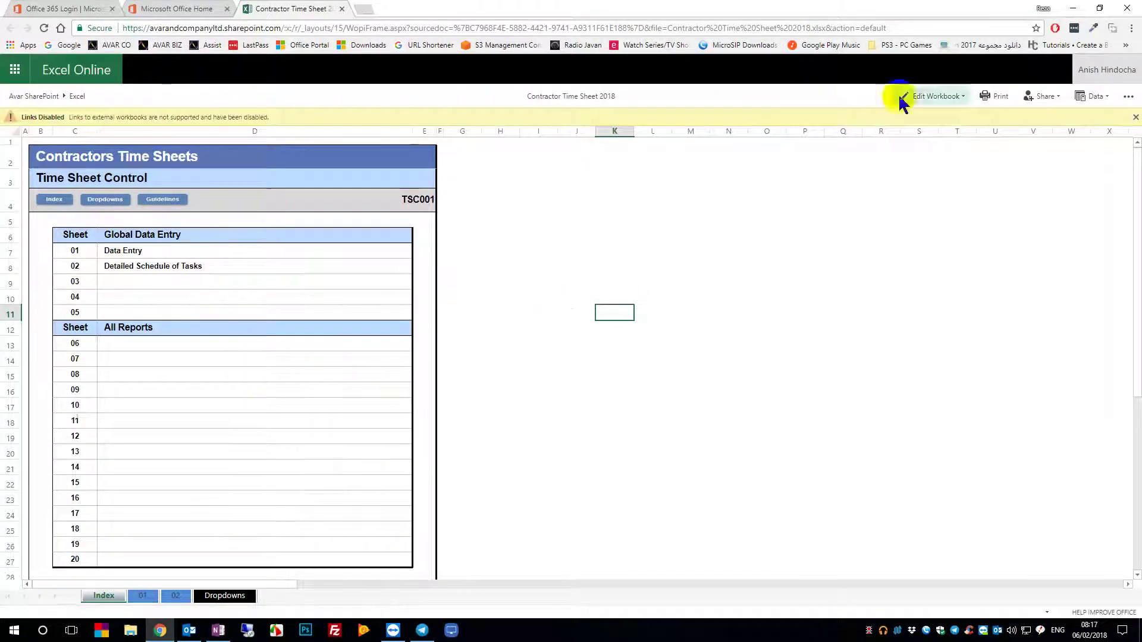
left_click(952, 95)
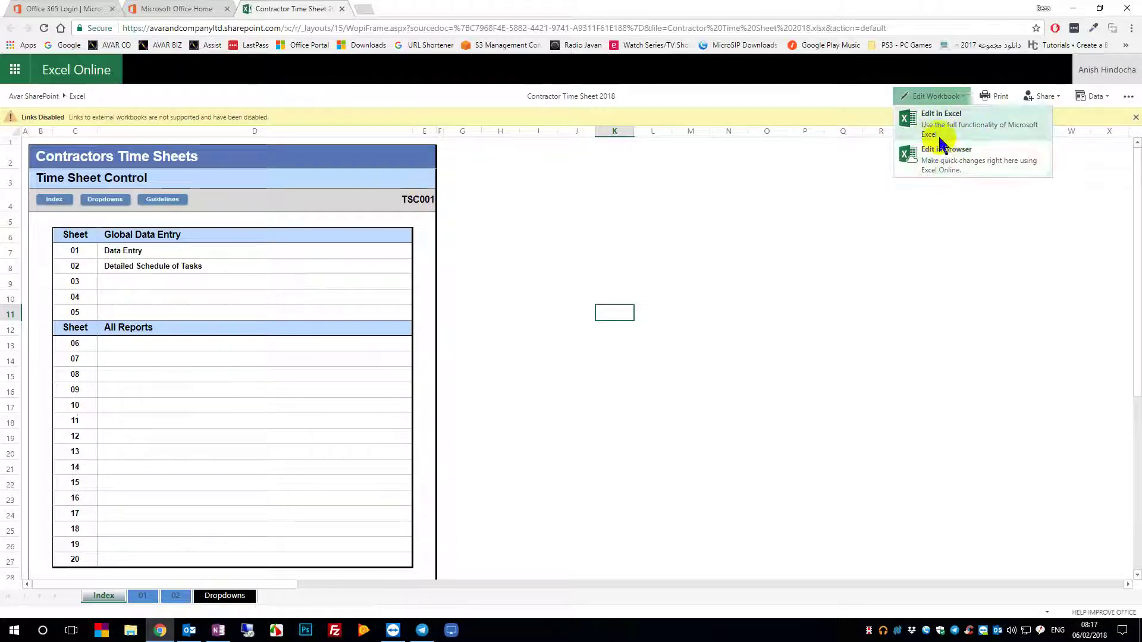
left_click(943, 169)
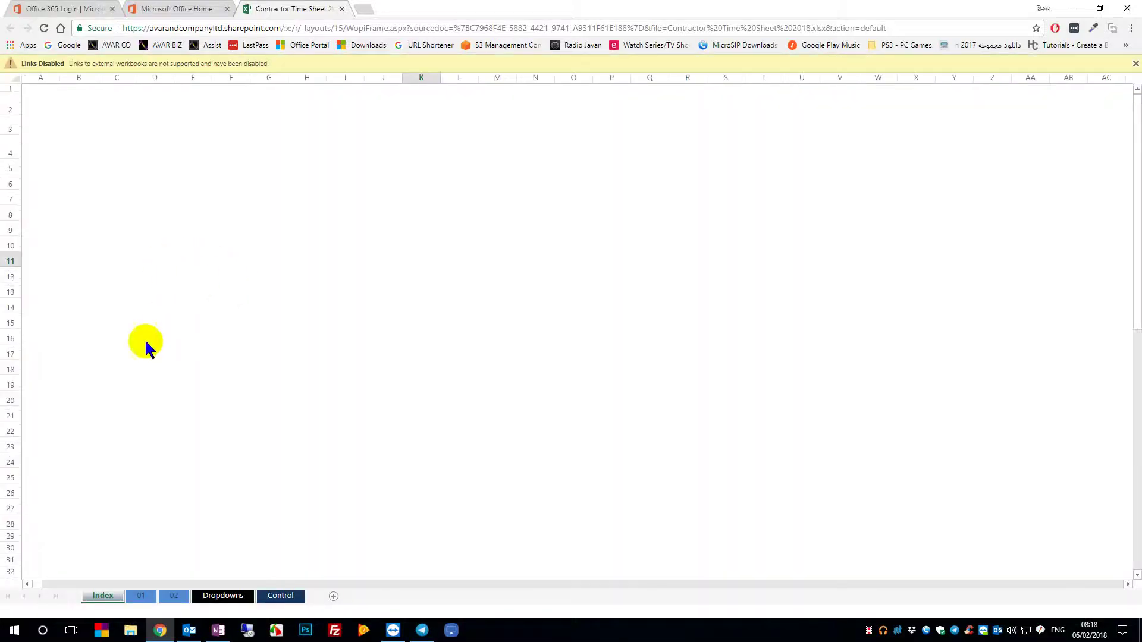
Go to the Detailed Schedule of Tasks sheet through its link in the workbook's index
left_click(140, 228)
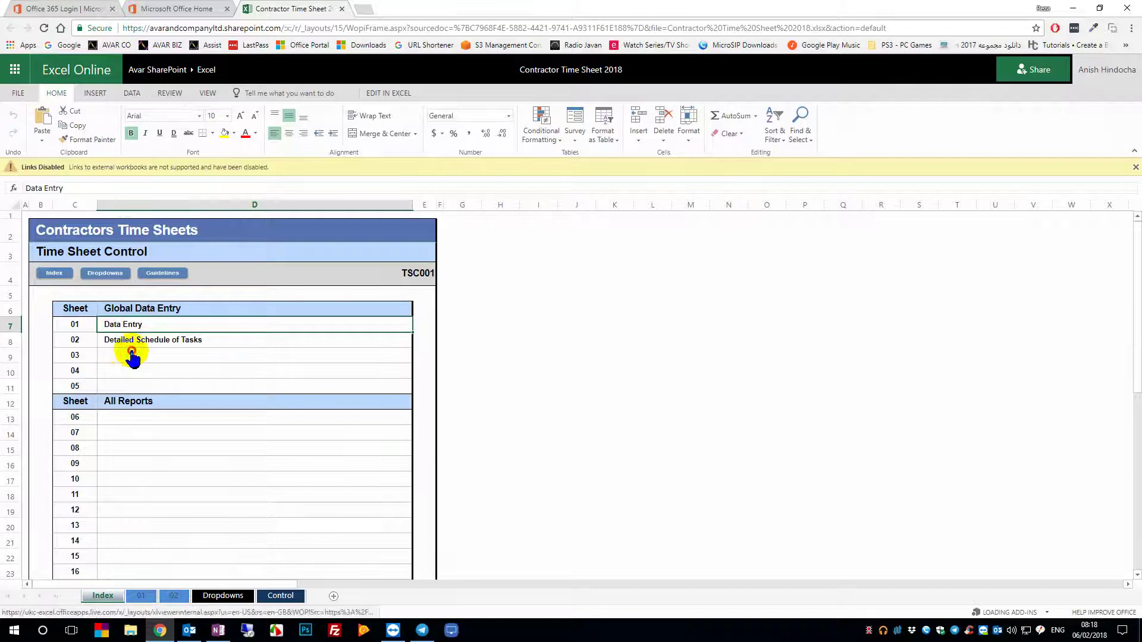
left_click(141, 358)
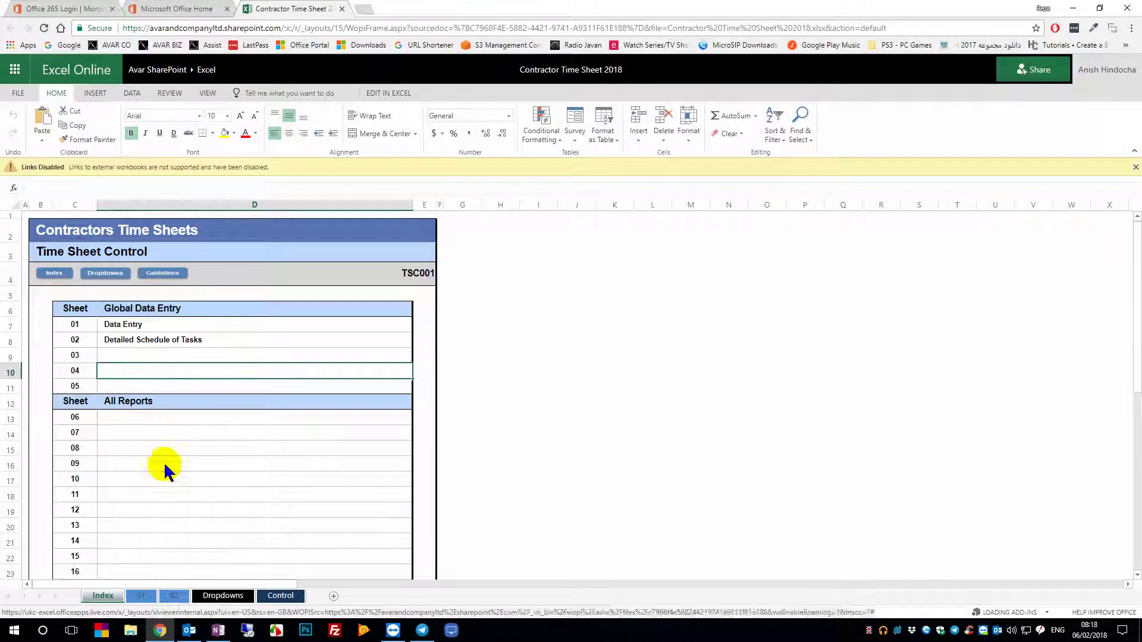
left_click(129, 345)
left_click(130, 345)
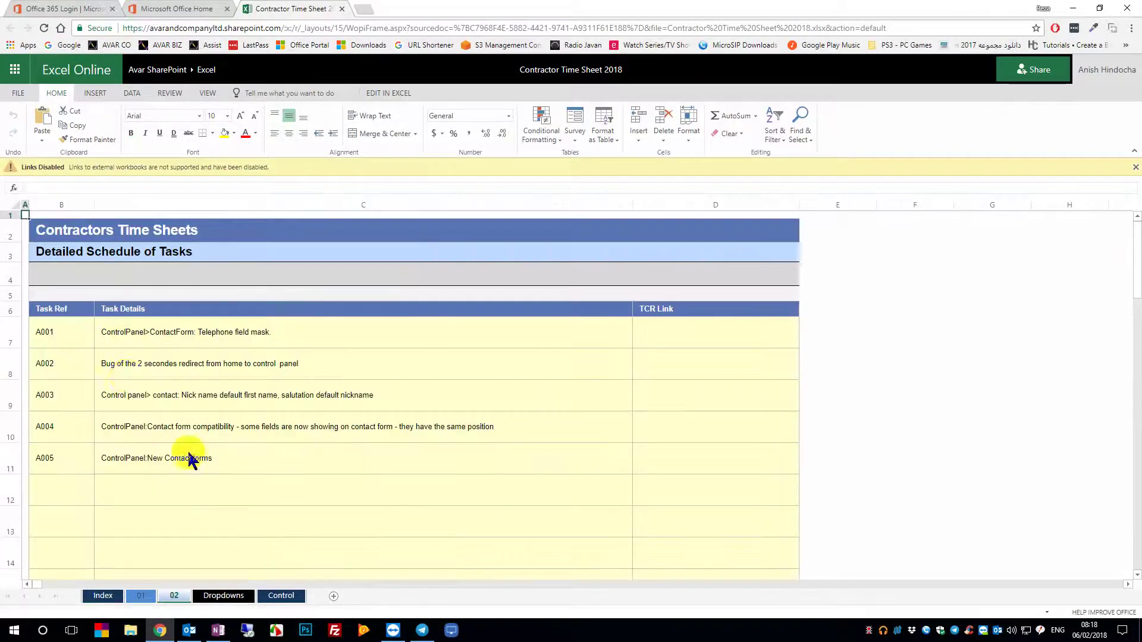
Try adding trial text to the A001 task details, remove it, and close the online workbook
left_click(286, 335)
double_click(287, 330)
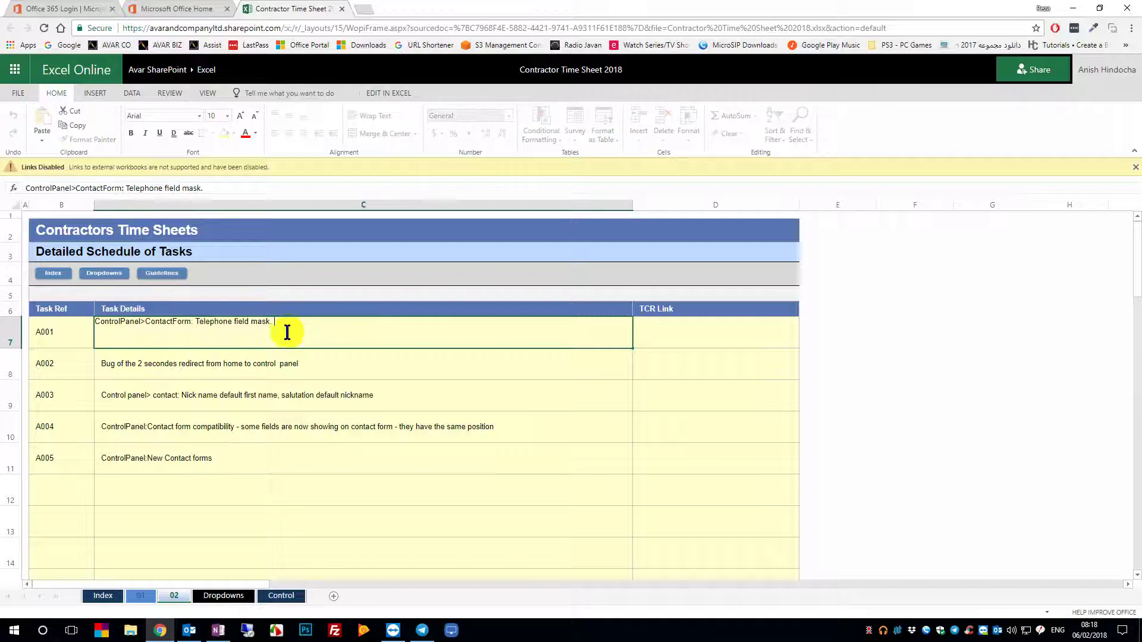
type("est")
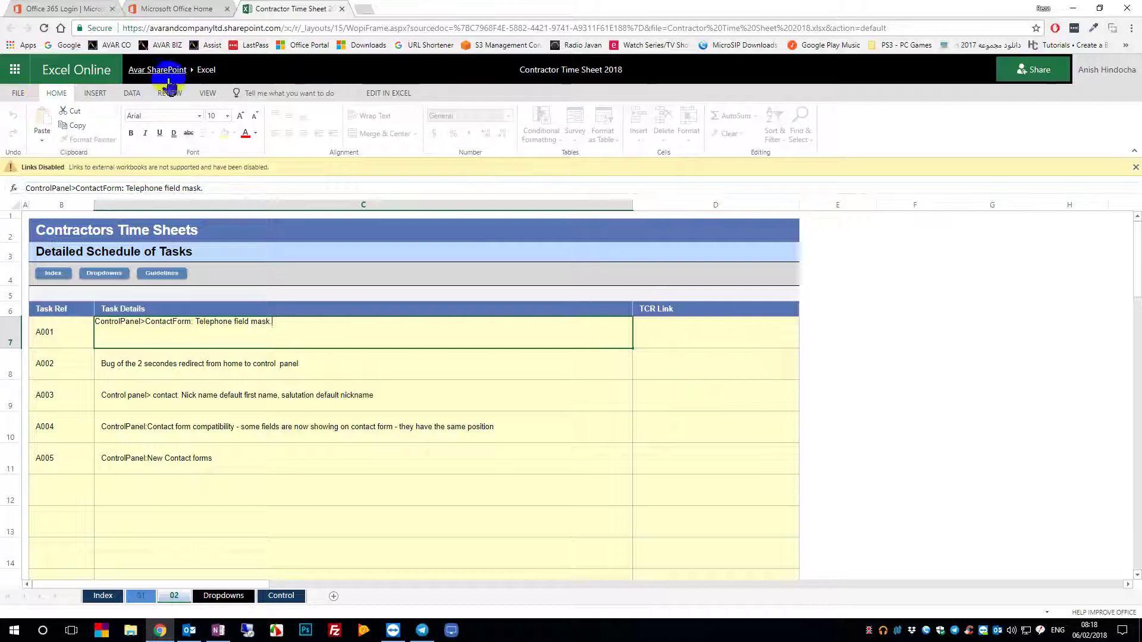
left_click(342, 10)
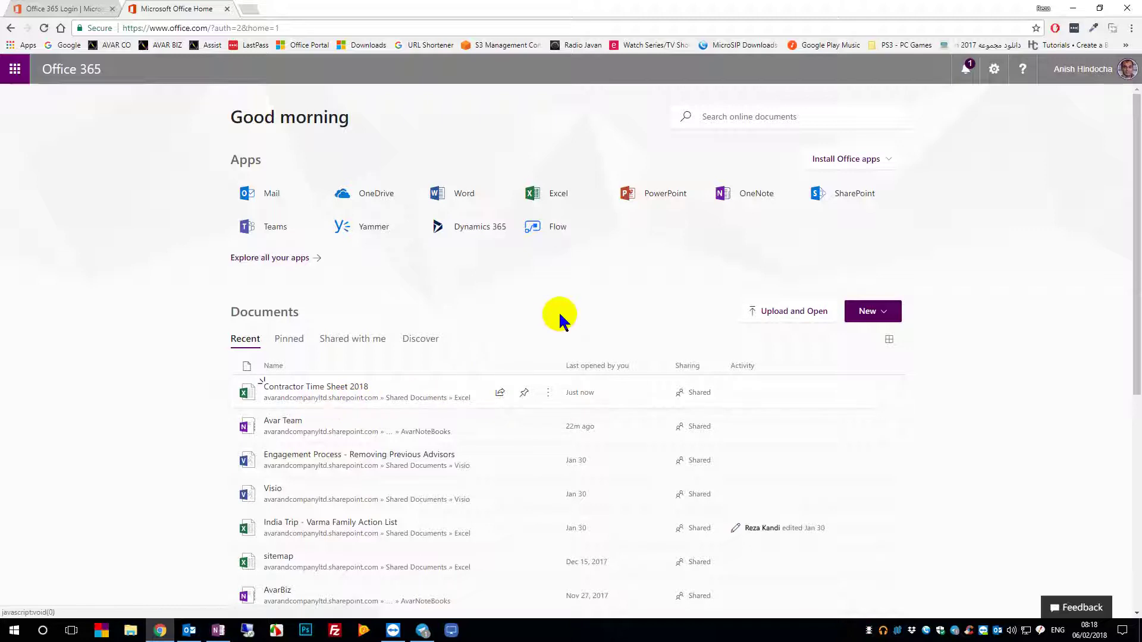
Reopen Contractor Time Sheet 2018 from the recent documents and launch it for editing in desktop Excel 2016
left_click(340, 388)
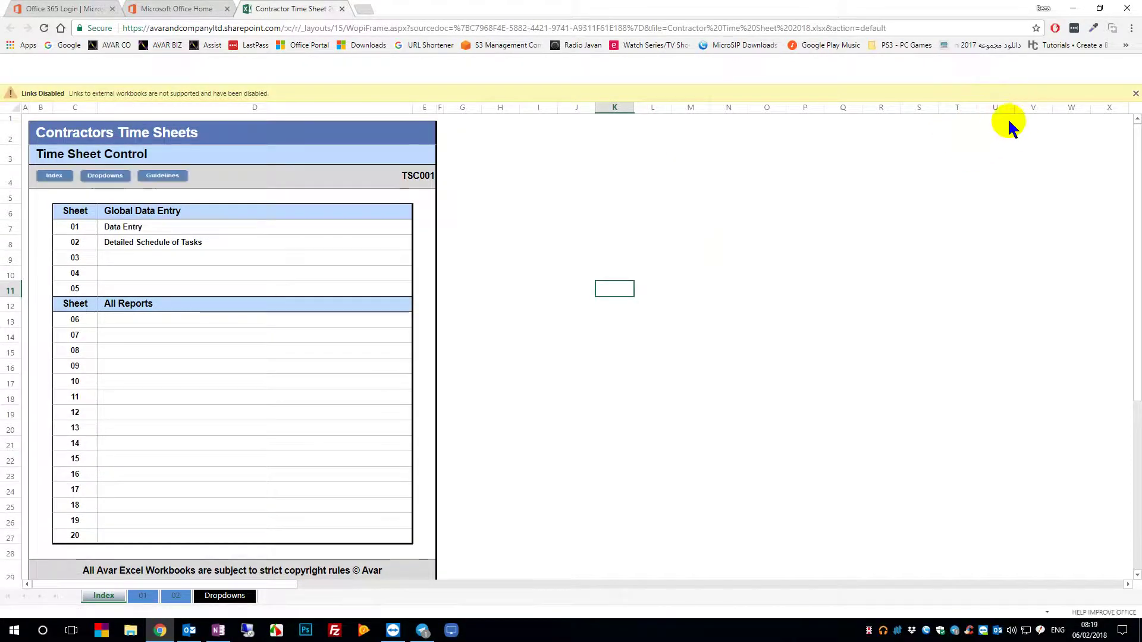
left_click(945, 100)
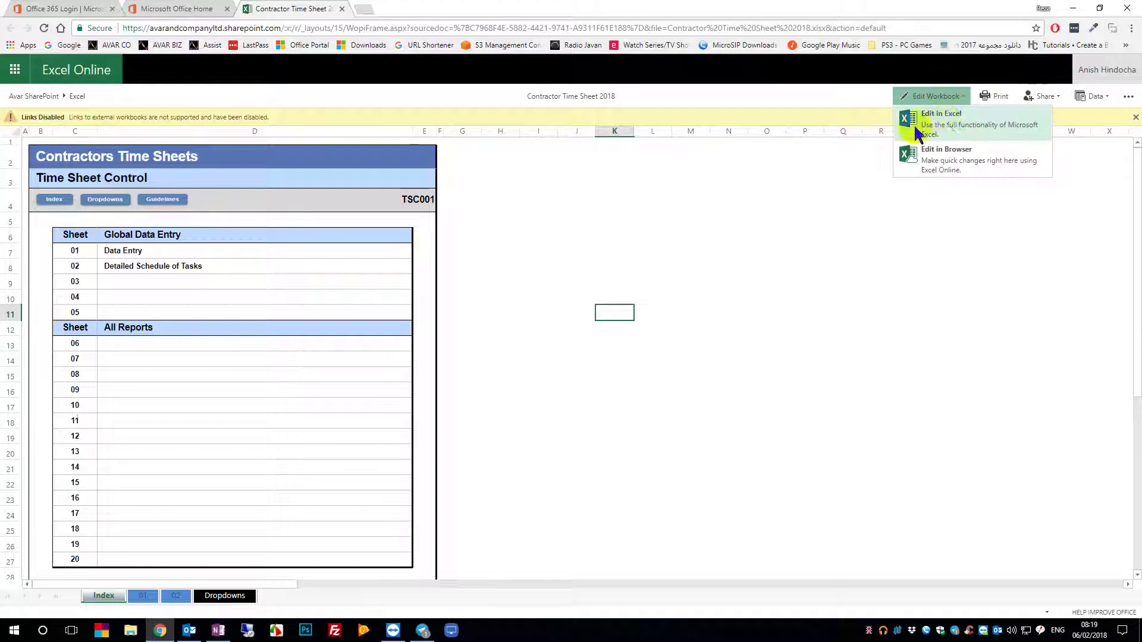
left_click(933, 120)
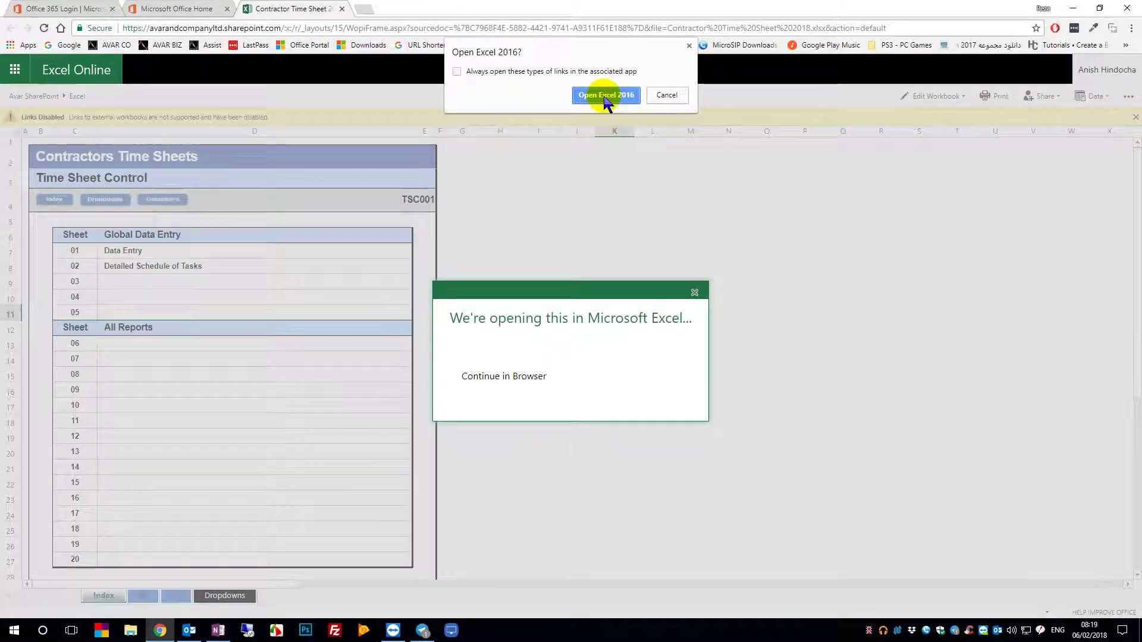
left_click(605, 95)
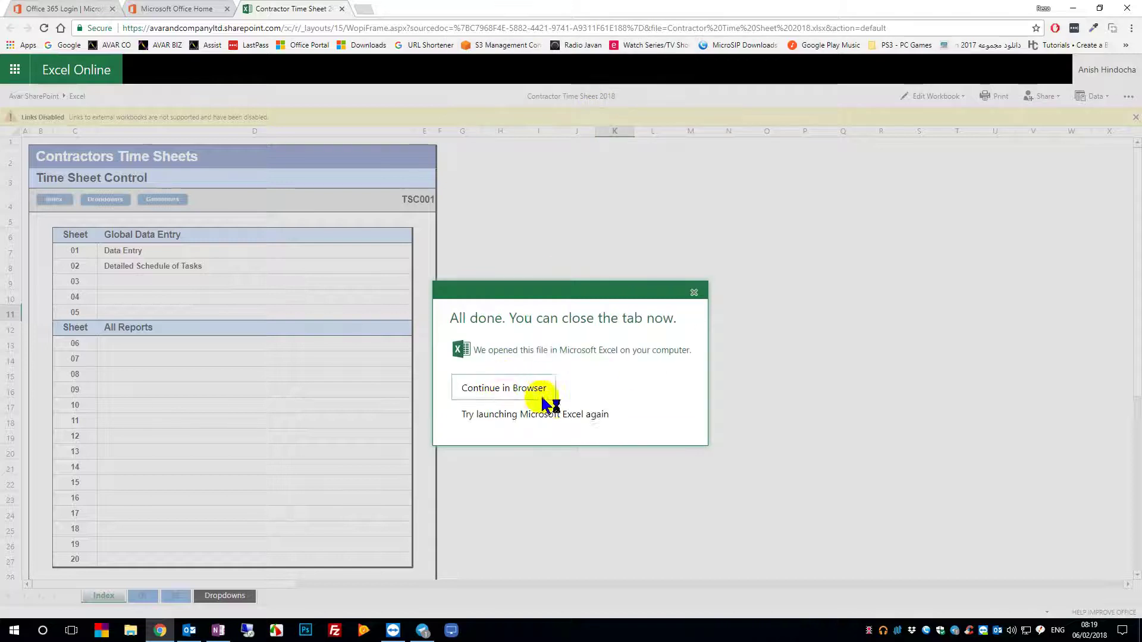
left_click(522, 420)
left_click(622, 89)
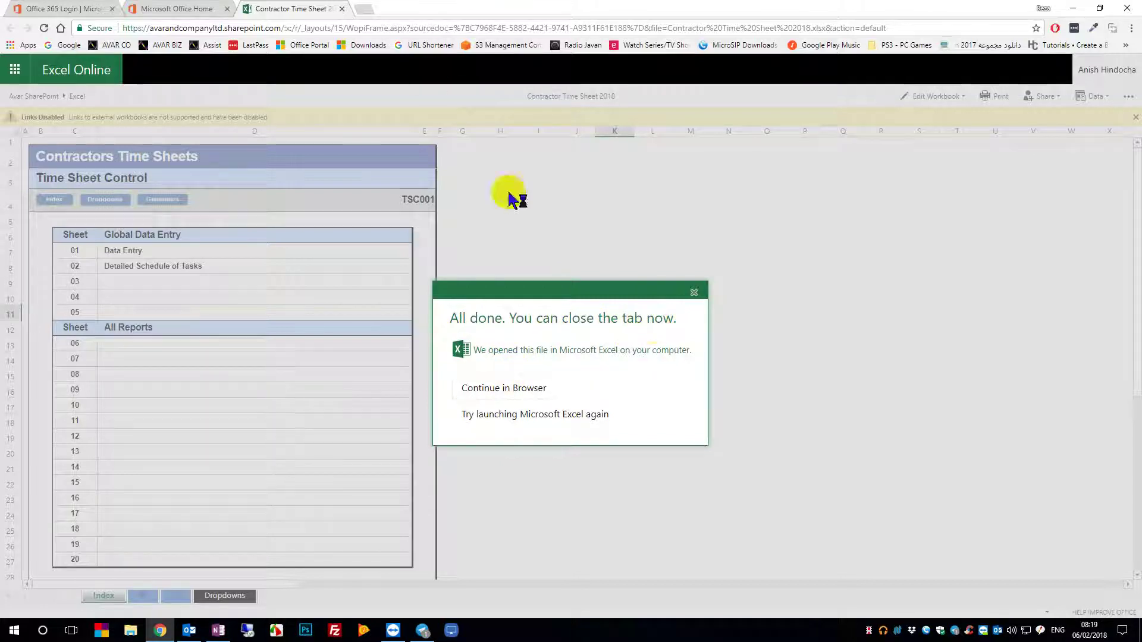
left_click(342, 9)
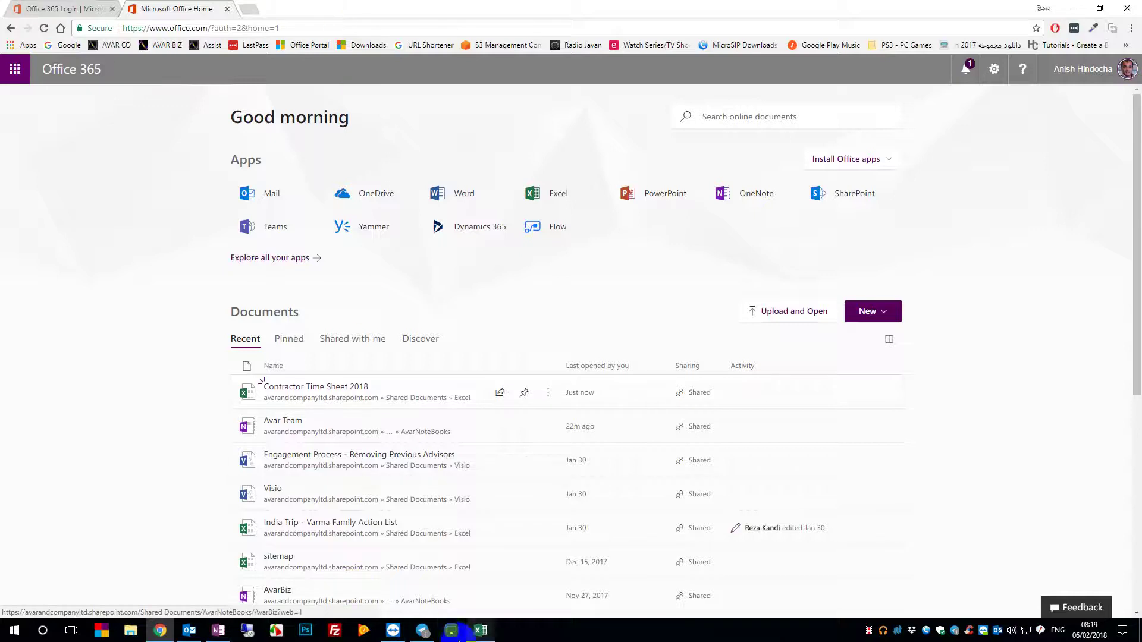
left_click(480, 632)
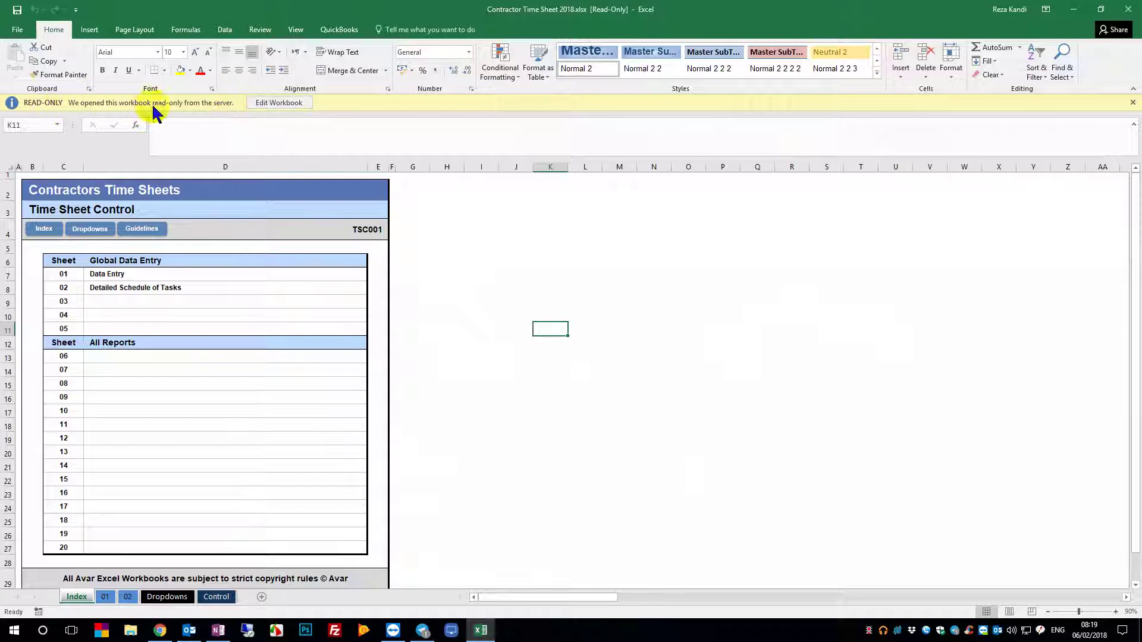
Try to make the read-only workbook editable, and cancel the file-in-use dialog
left_click(278, 104)
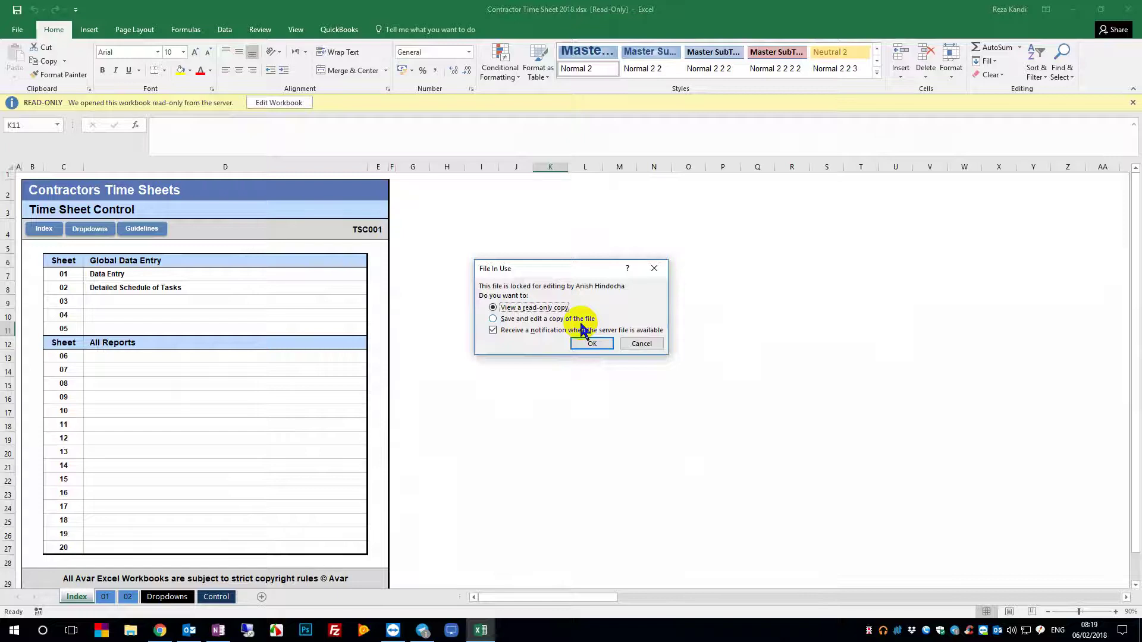
left_click(641, 345)
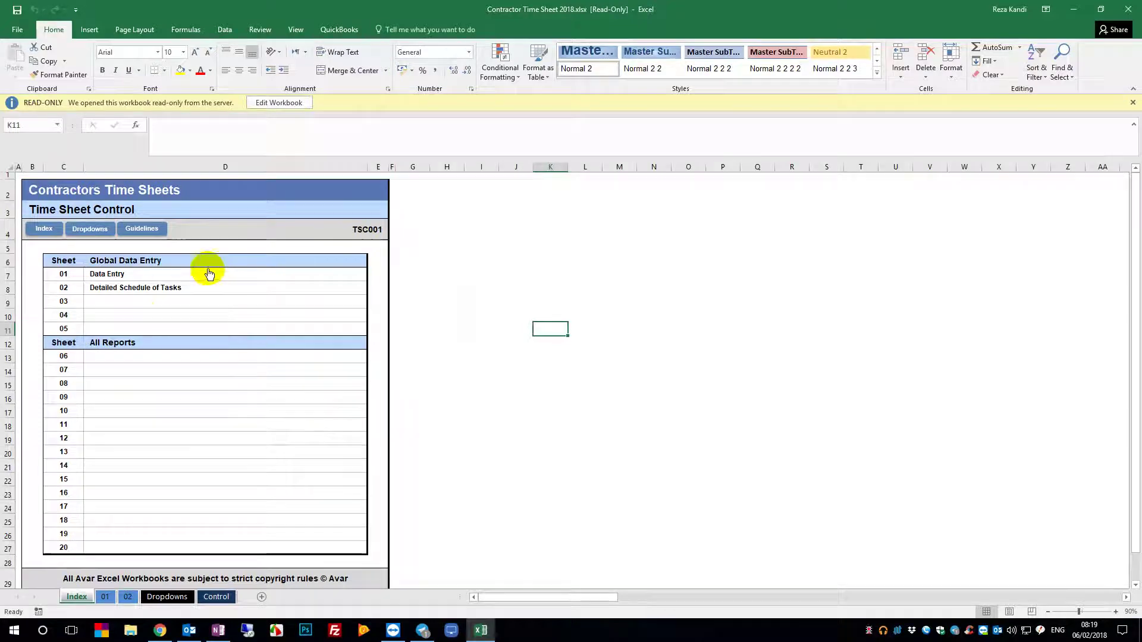
left_click(99, 301)
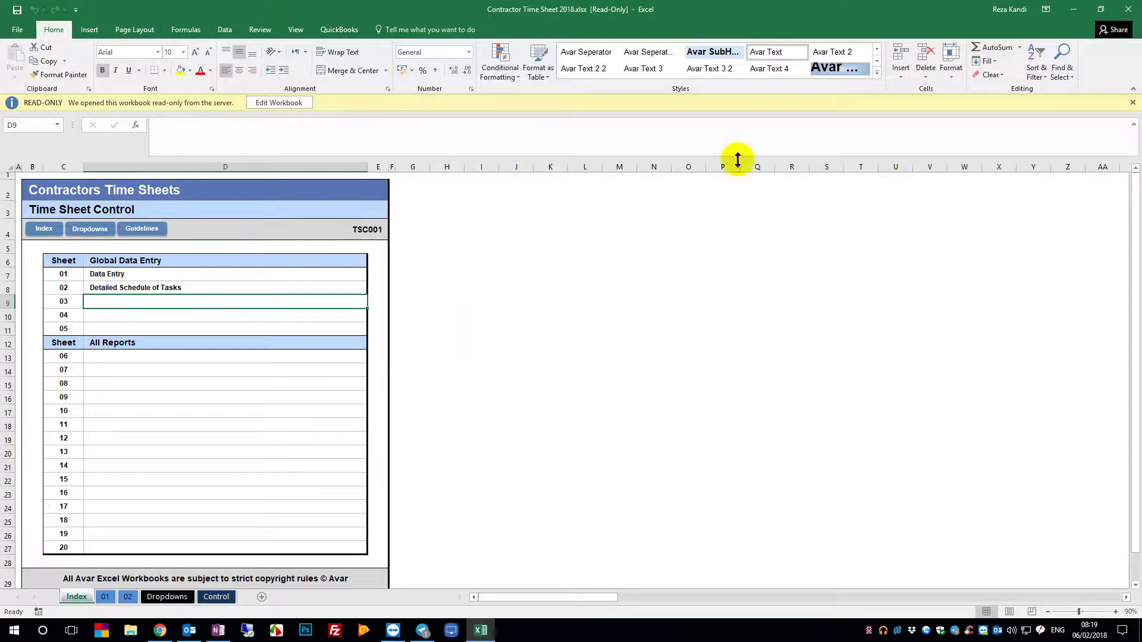
Close the Contractor Time Sheet 2018 workbook in Excel and the web browser
left_click(1131, 11)
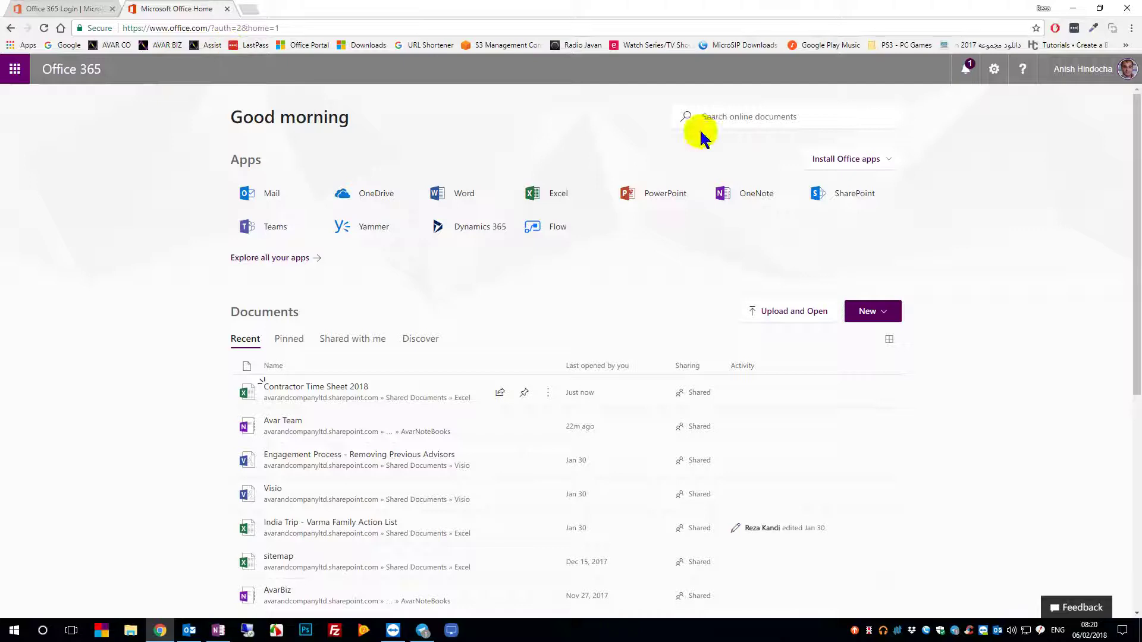
left_click(1130, 10)
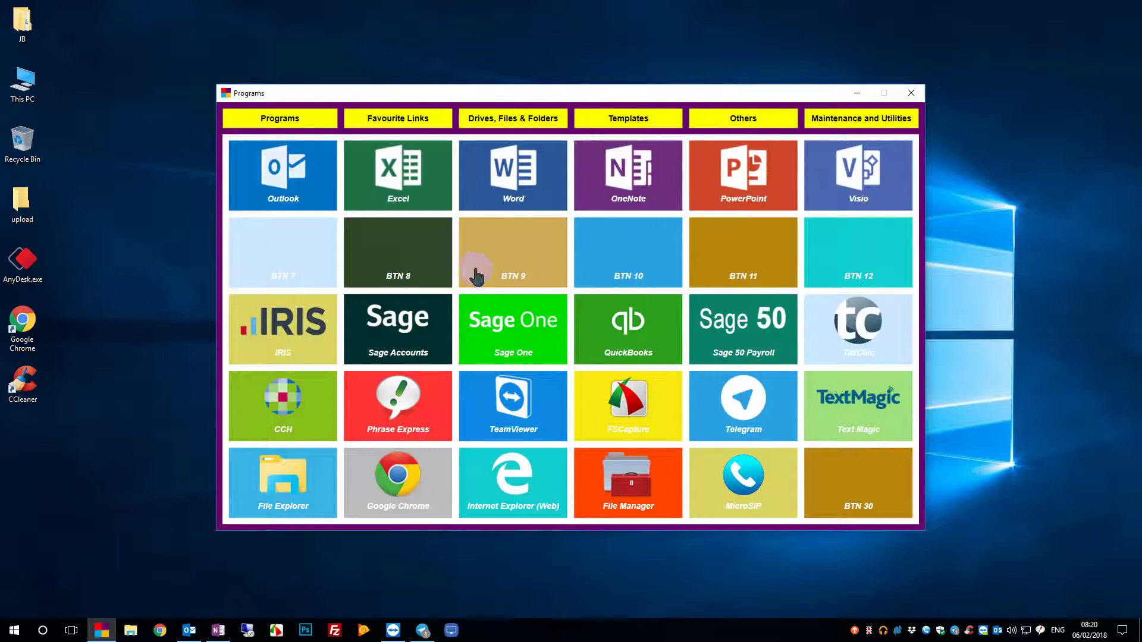
Launch Excel from the Programs launcher and create a blank workbook
left_click(412, 185)
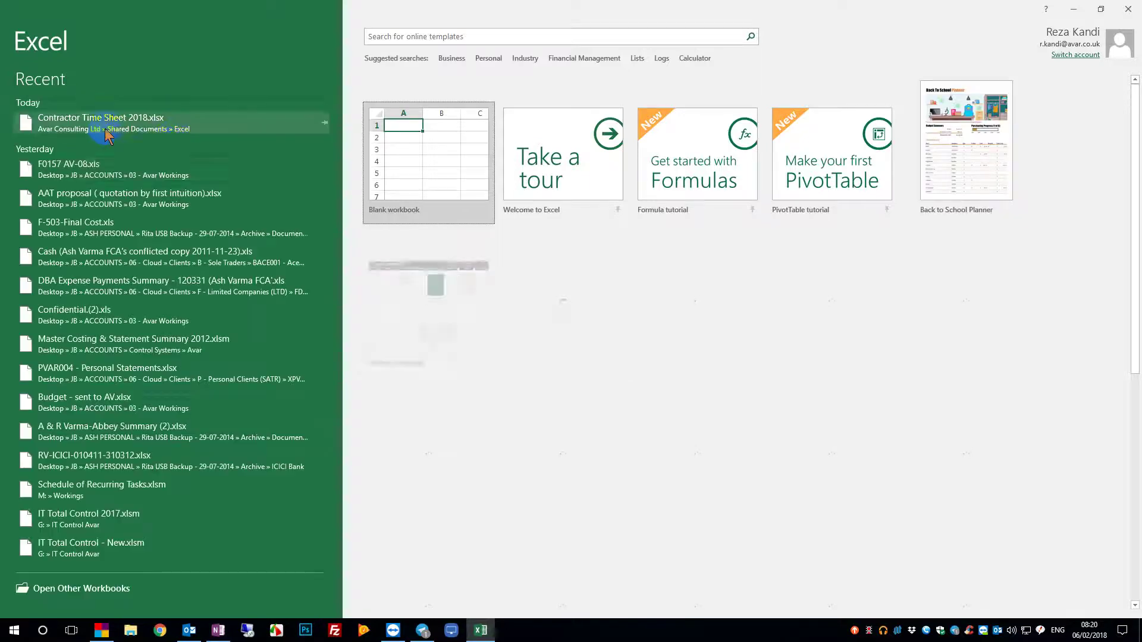
left_click(423, 138)
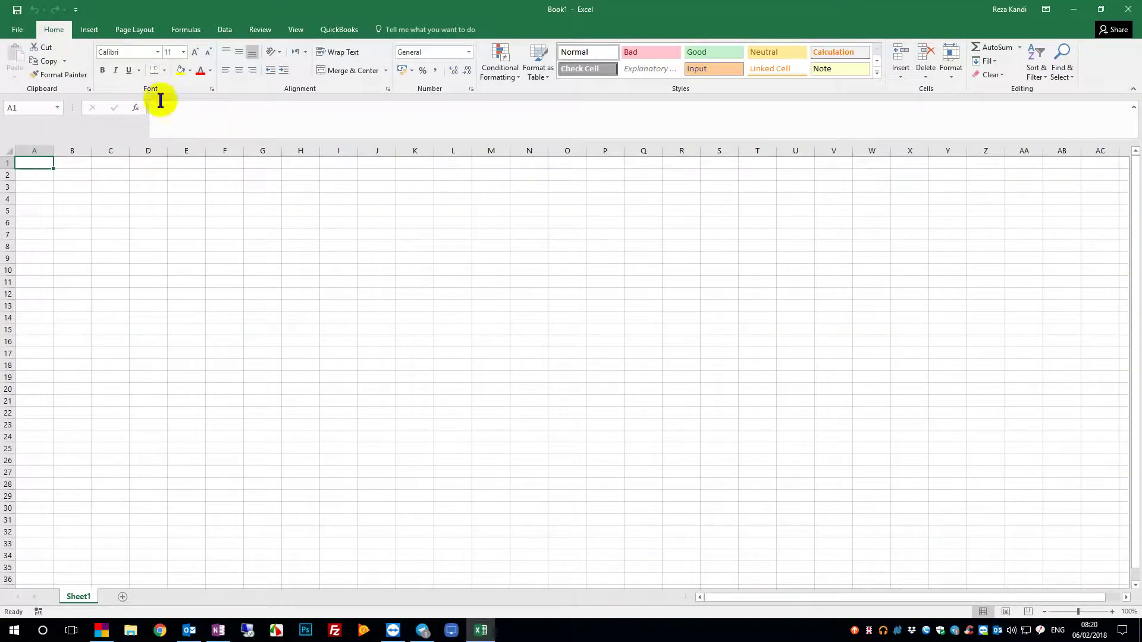
left_click(20, 30)
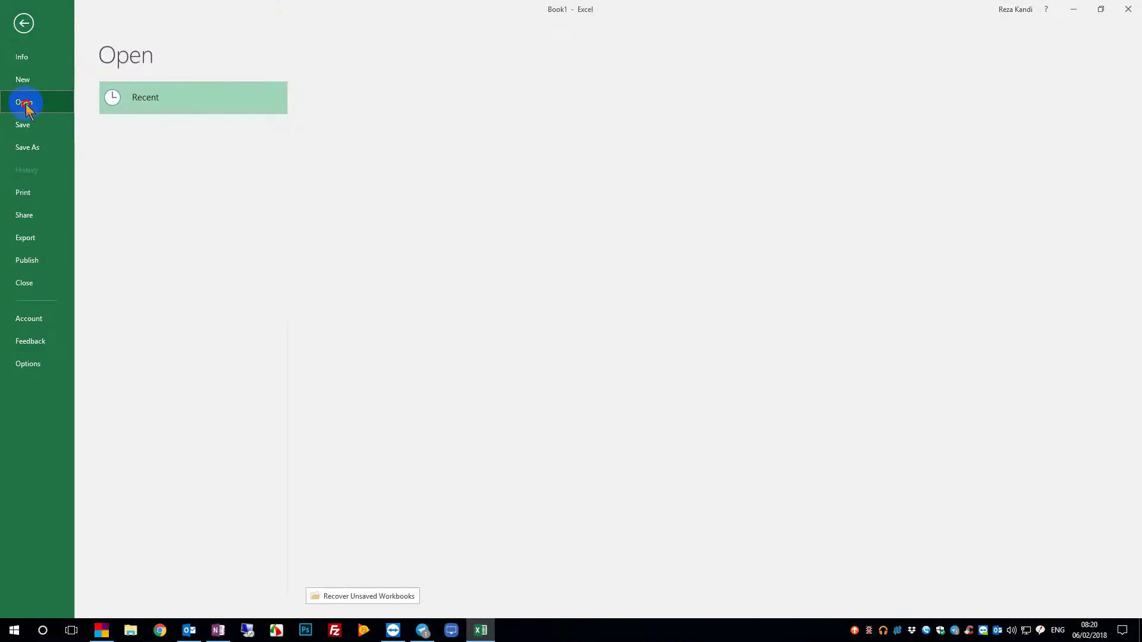
key("Escape")
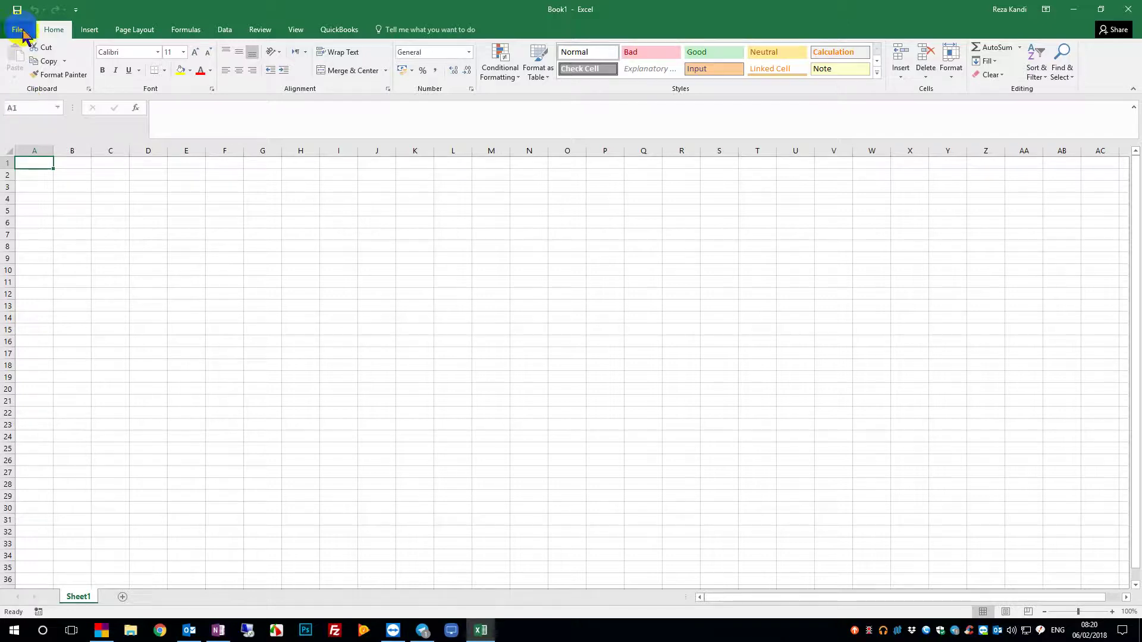
left_click(20, 31)
left_click(21, 32)
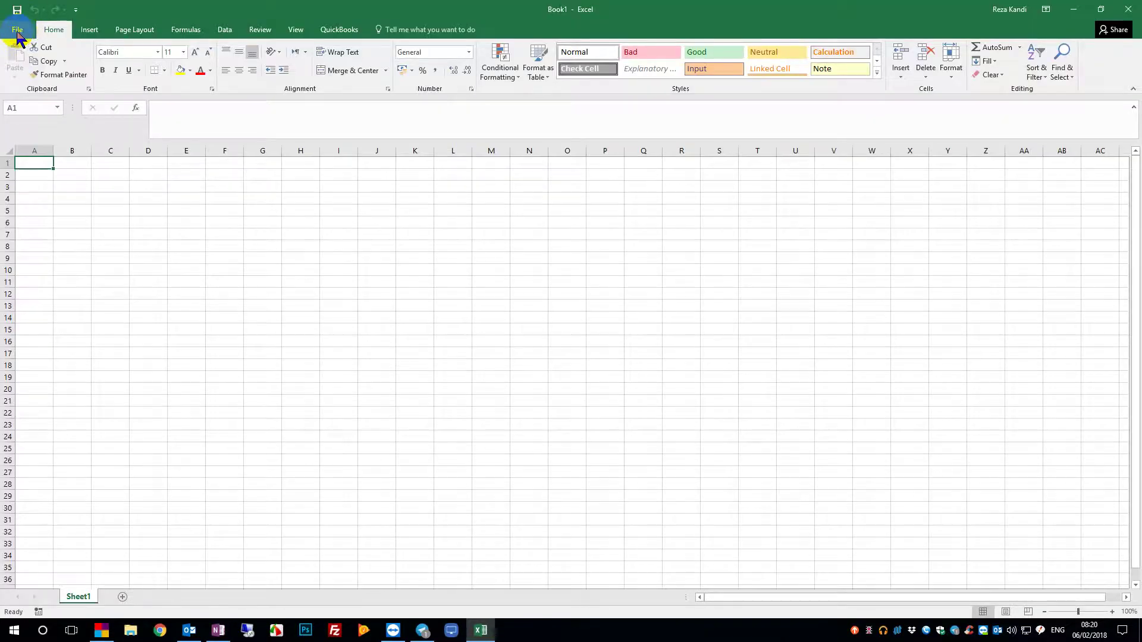
View the workbooks in the pinned Excel folder of the Sites - Avar Consulting Ltd location, and cancel without opening one
left_click(23, 33)
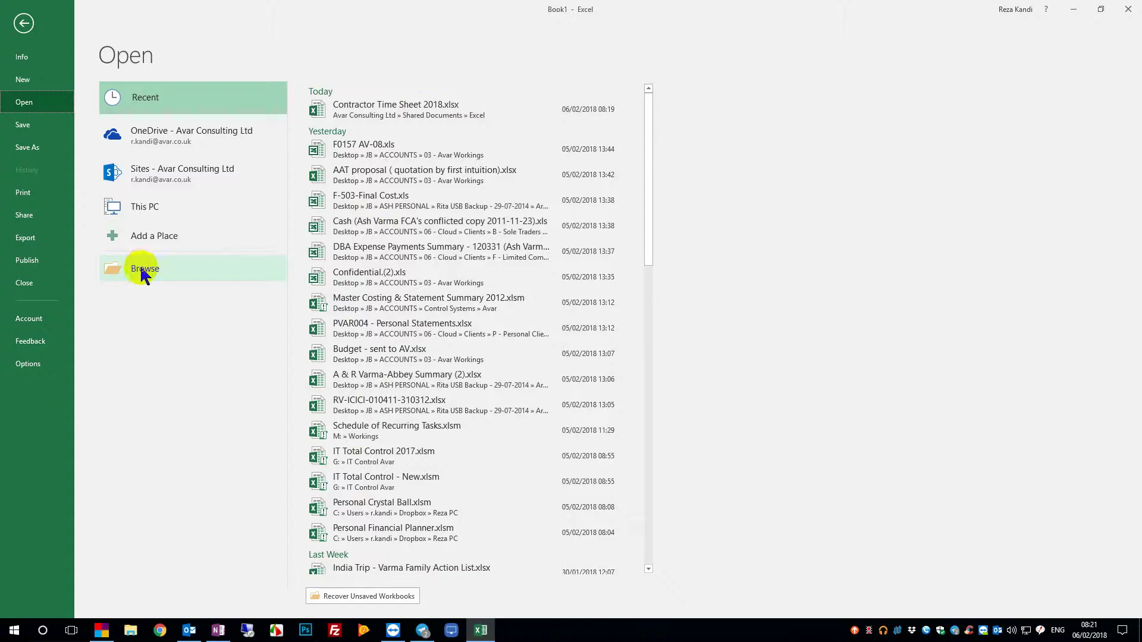
left_click(156, 181)
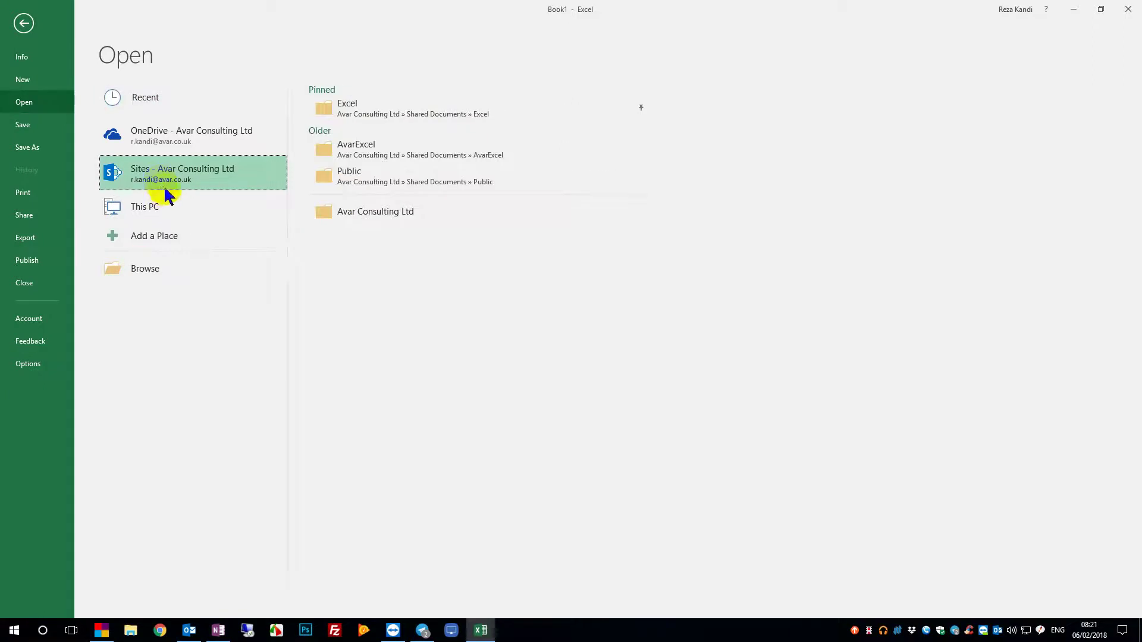
left_click(347, 115)
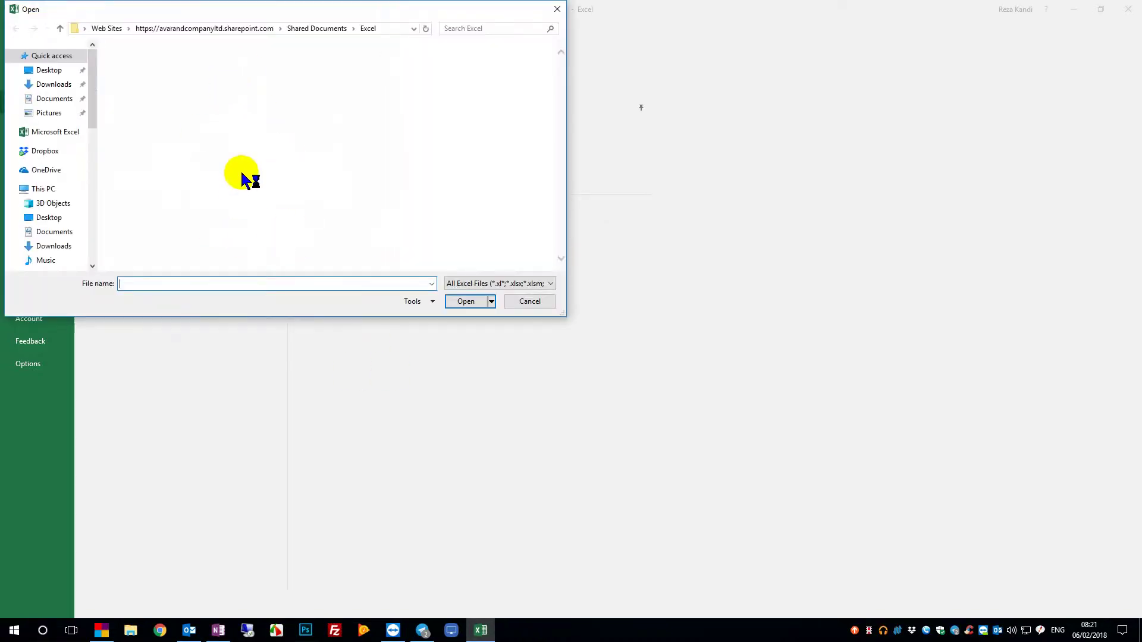
left_click_drag(277, 12, 450, 44)
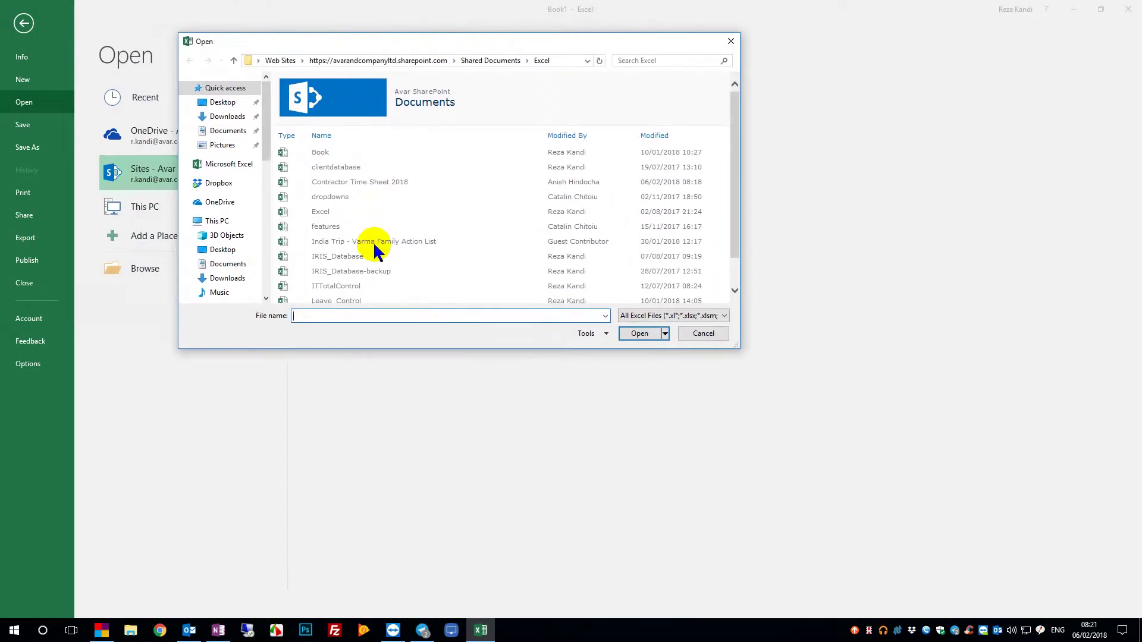
left_click(702, 333)
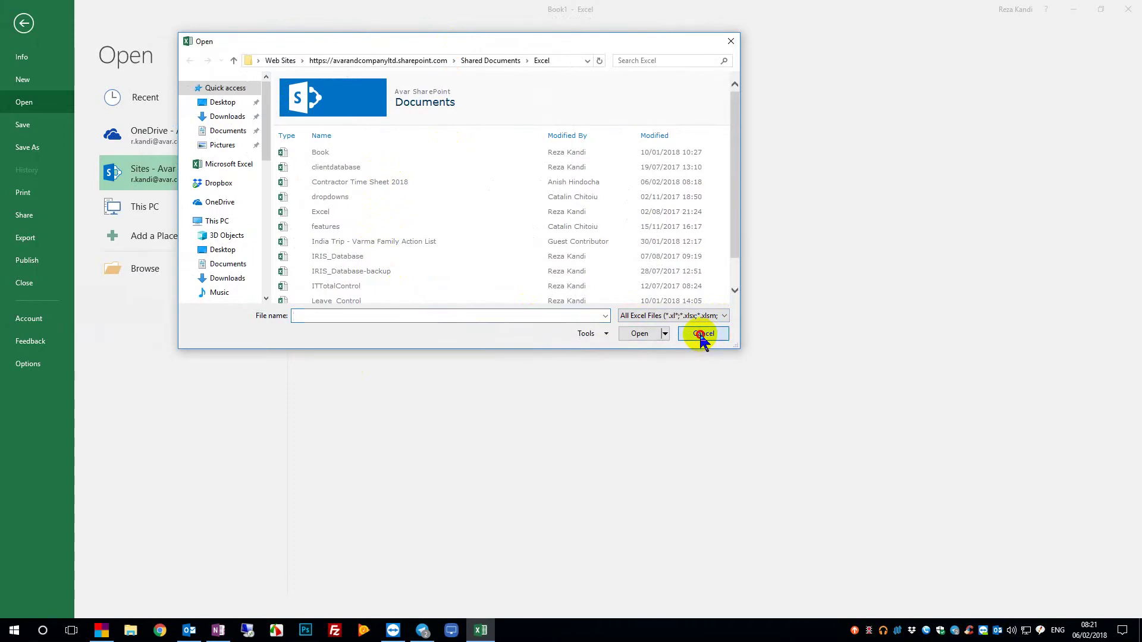